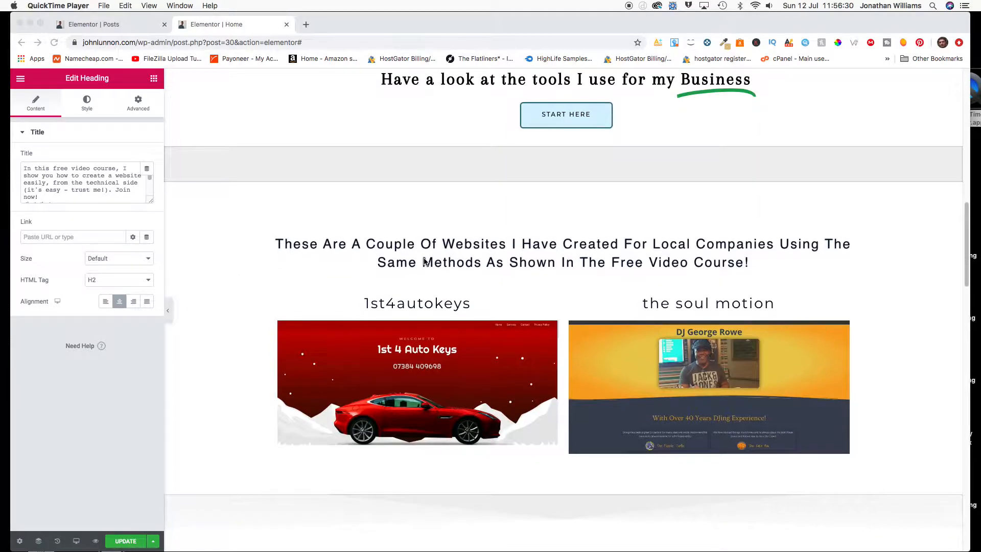
Examine the Blog Post Articles section on the Home page, including its post cards and category badges.
scroll(424, 262, down, 2)
scroll(424, 262, down, 2)
scroll(424, 261, down, 4)
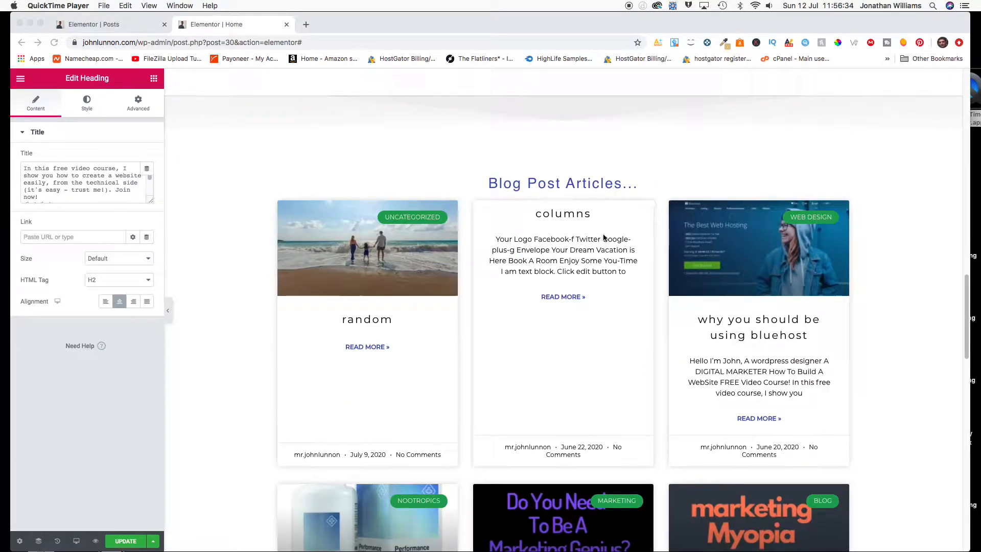
scroll(638, 314, down, 6)
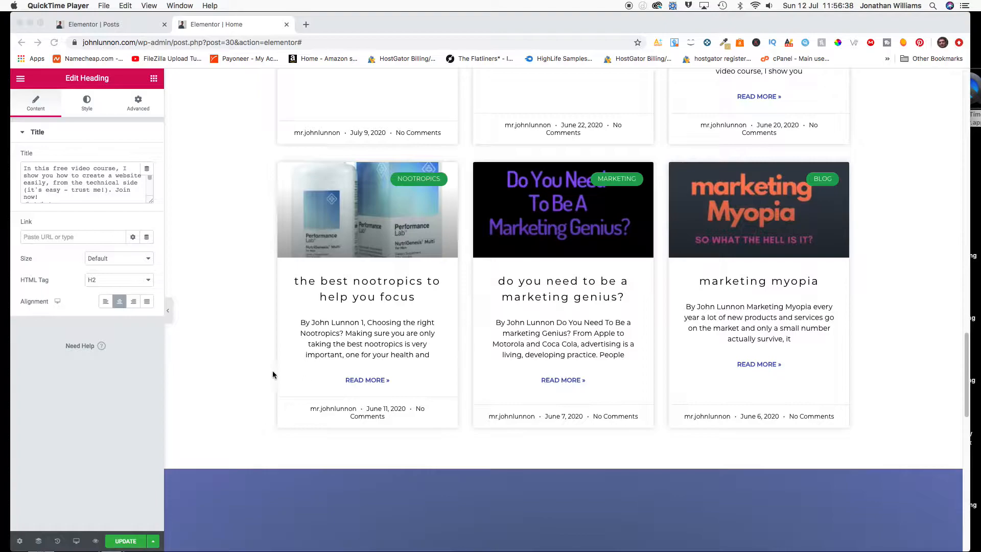
scroll(221, 372, up, 4)
scroll(223, 372, up, 1)
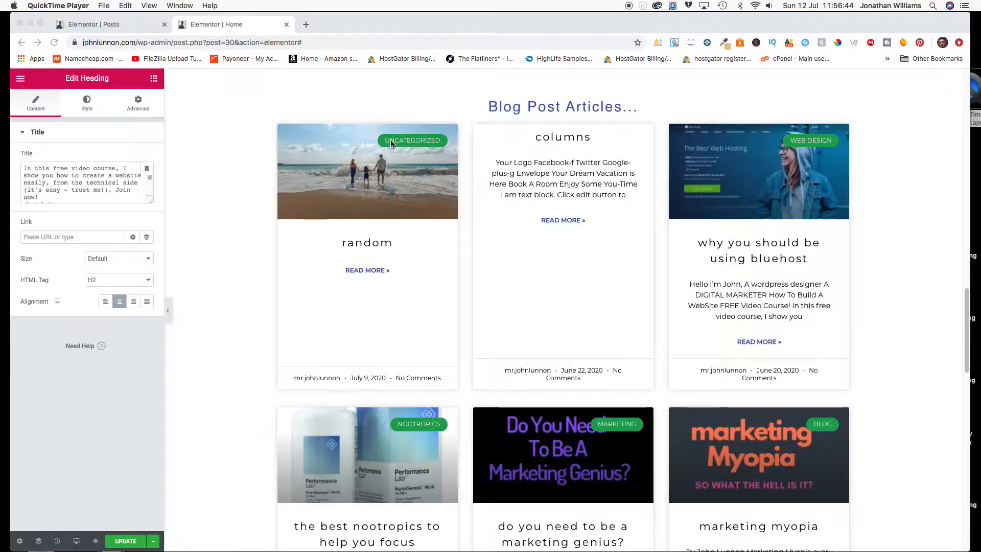
scroll(597, 215, up, 3)
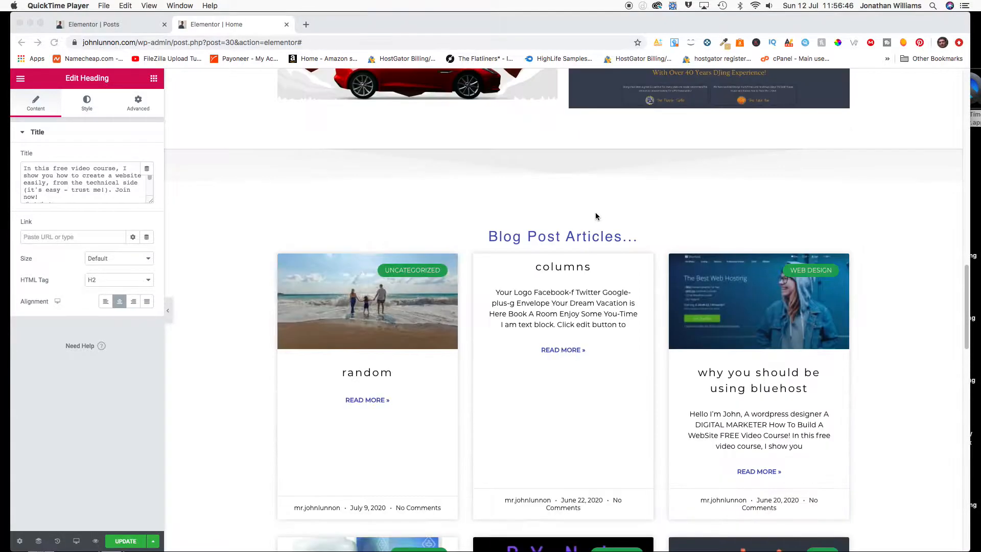
Switch to the blank Posts page, add a single-column section and place a Posts widget in it.
click(107, 26)
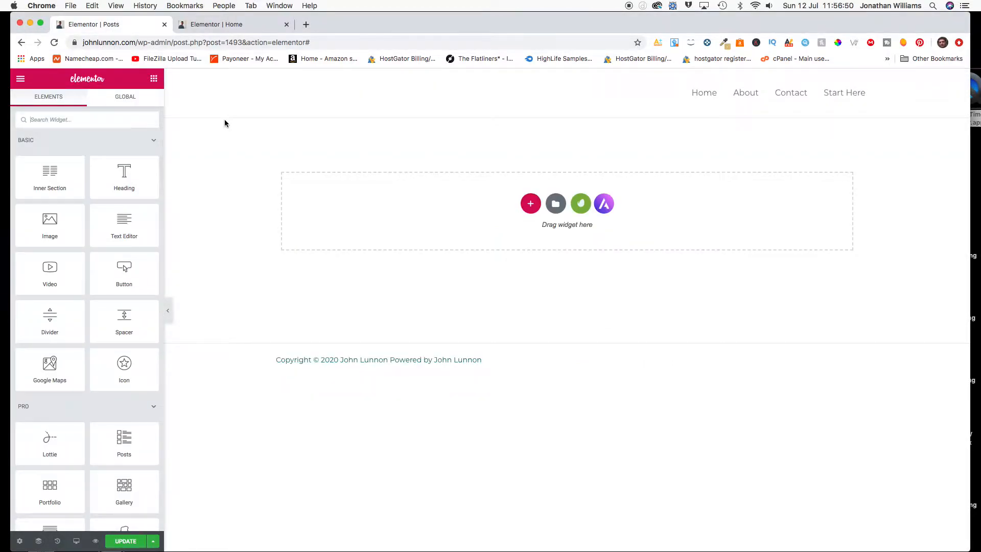
click(530, 204)
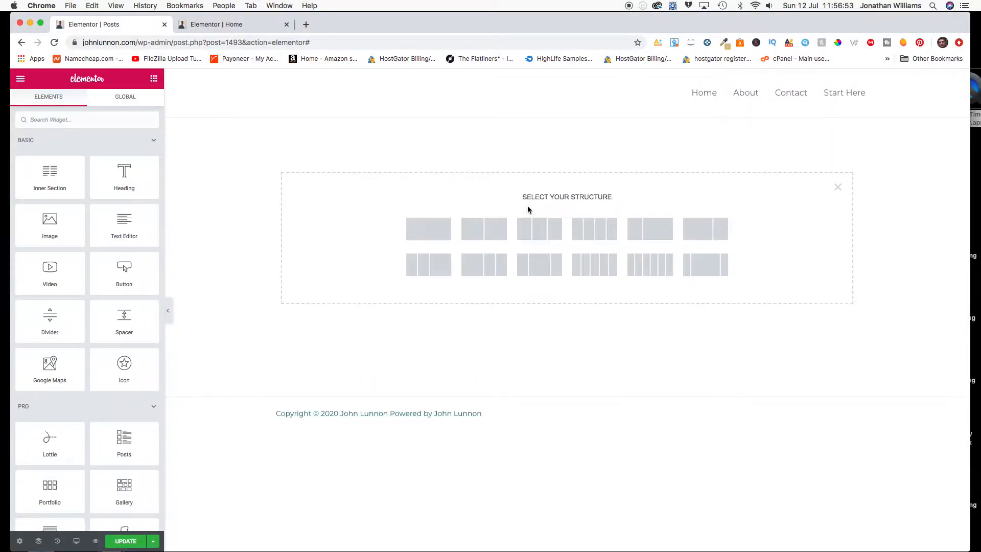
click(435, 235)
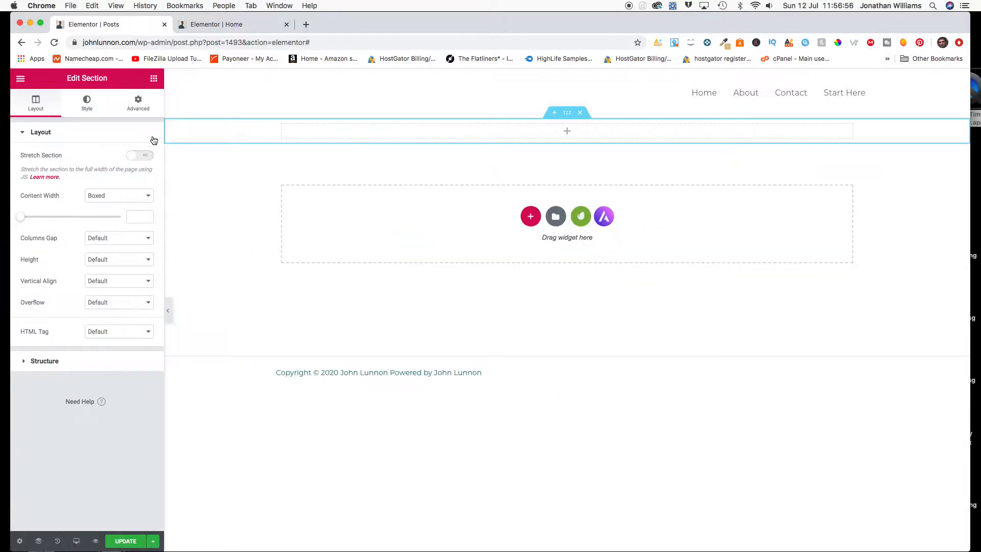
click(153, 79)
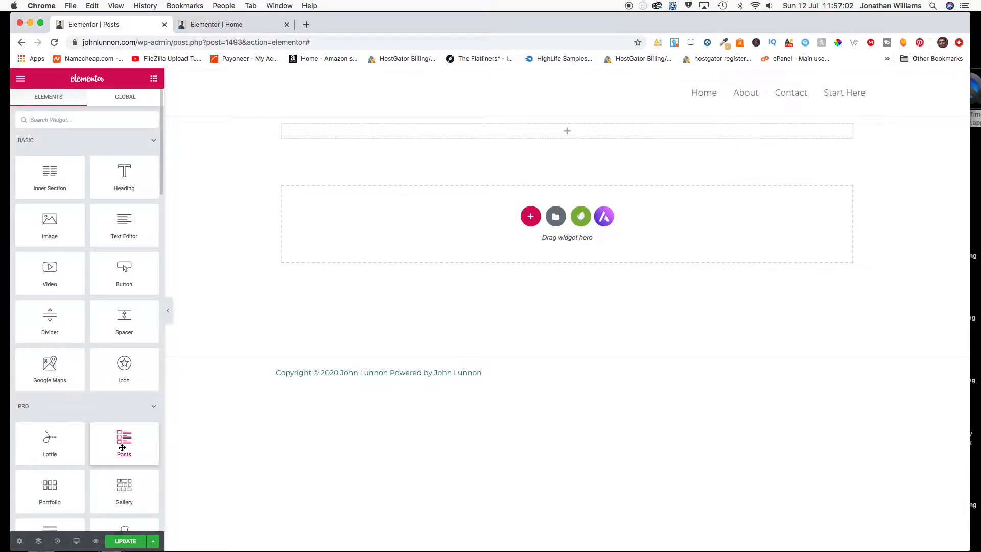
drag(122, 447, 559, 134)
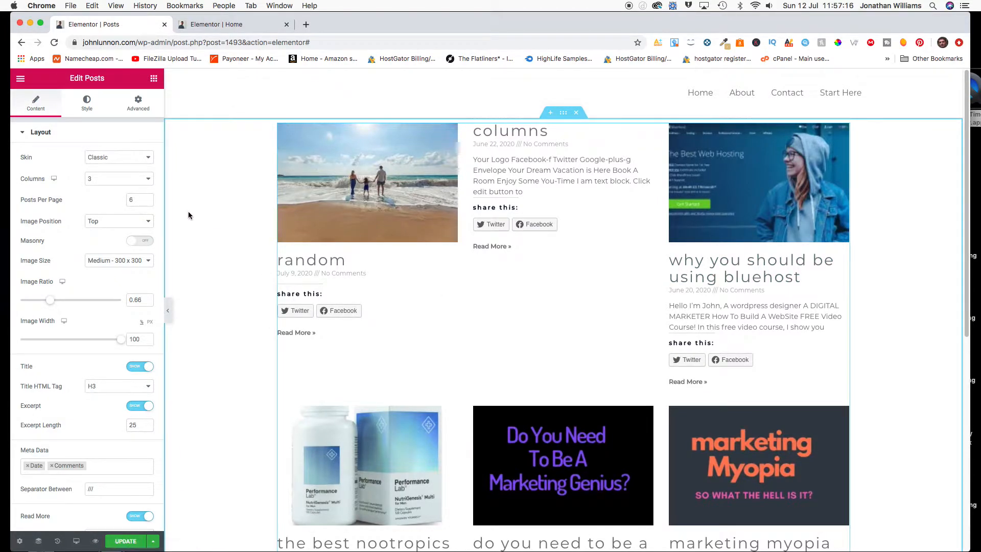
Set the Posts widget's skin to Cards and review its remaining layout options.
click(141, 158)
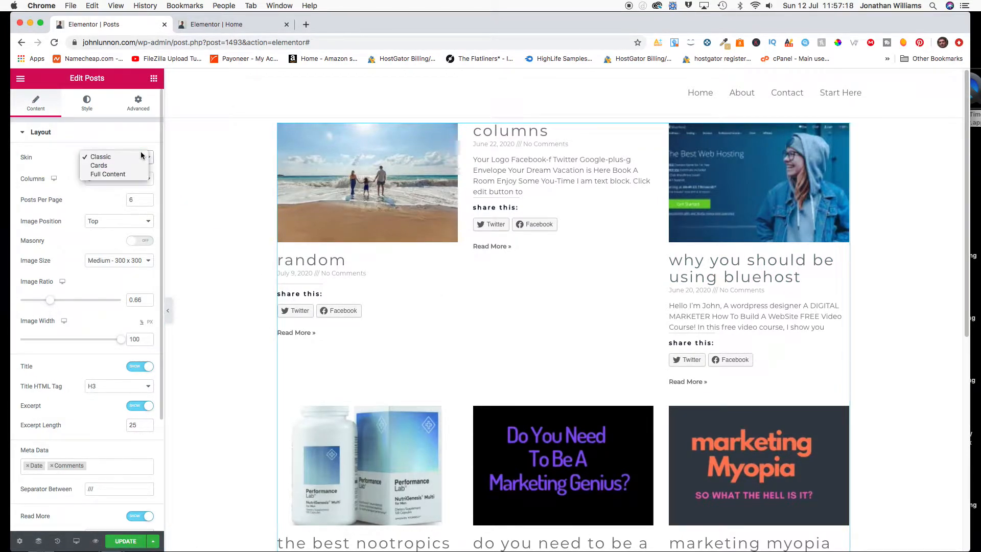
click(130, 166)
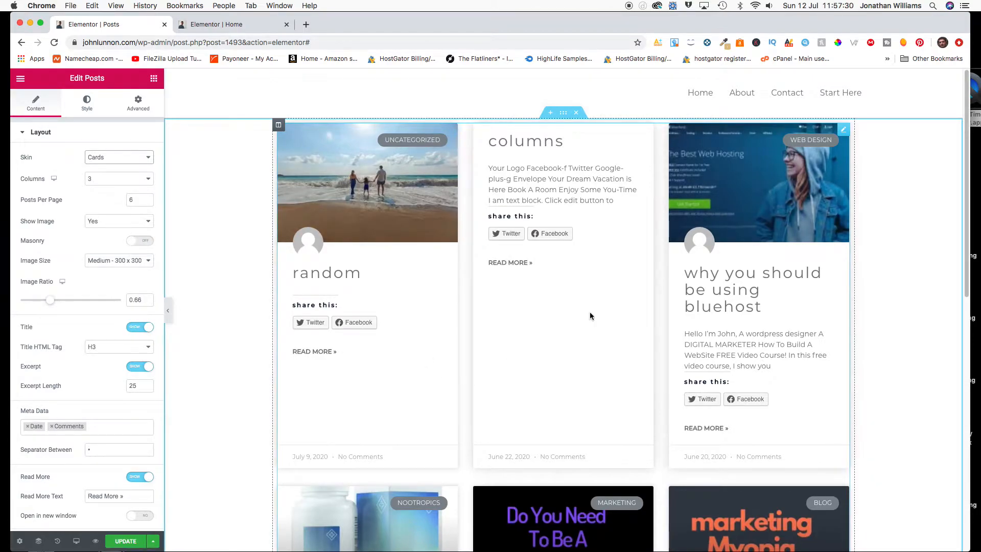
scroll(79, 217, down, 3)
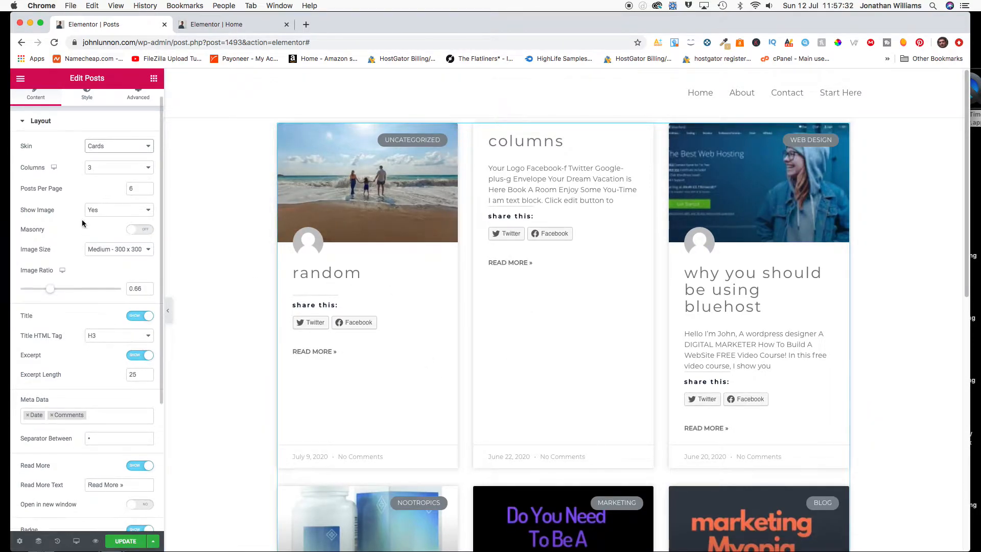
scroll(82, 223, down, 5)
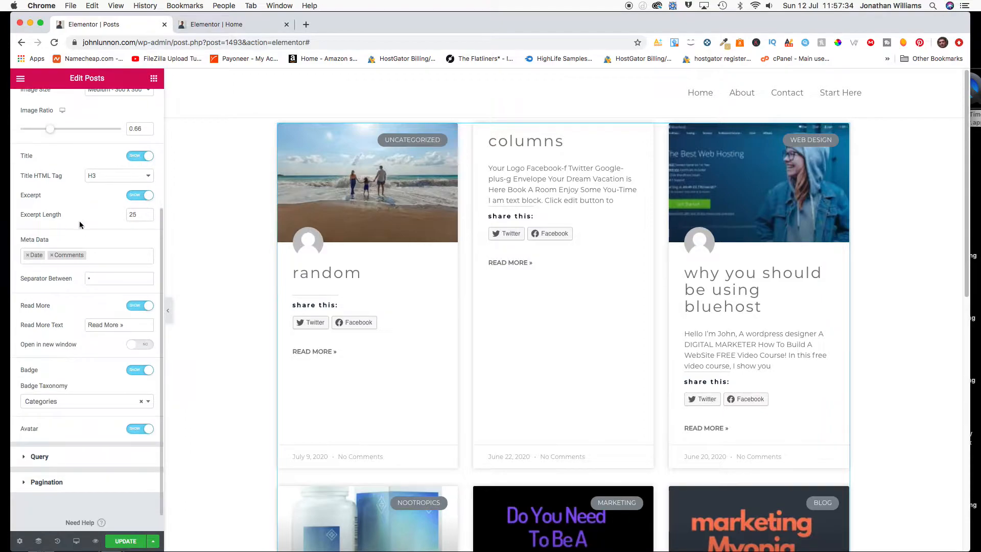
scroll(79, 223, up, 8)
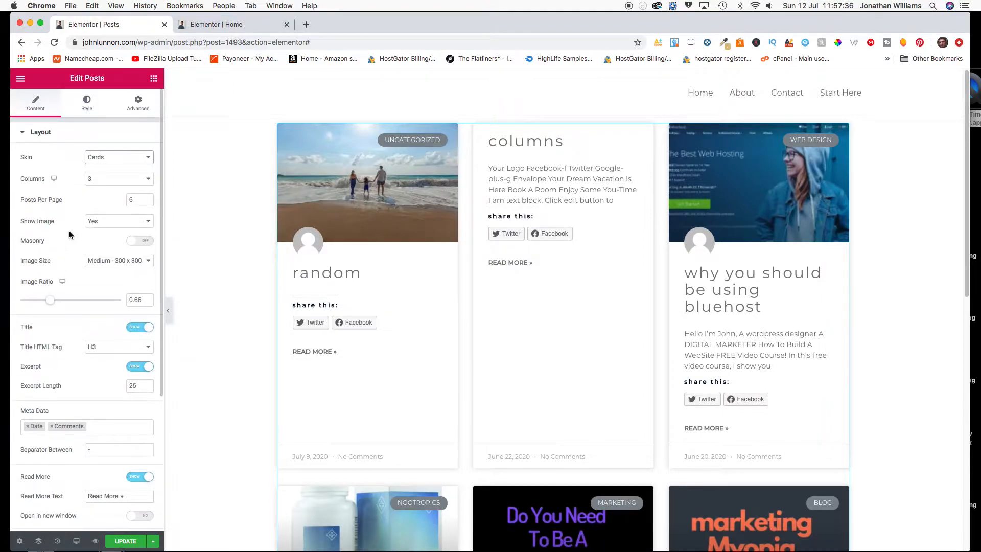
Give the post cards a border of width 6, trying green #23A455 and blue #4054B2 before choosing white #FFFFFF.
click(87, 103)
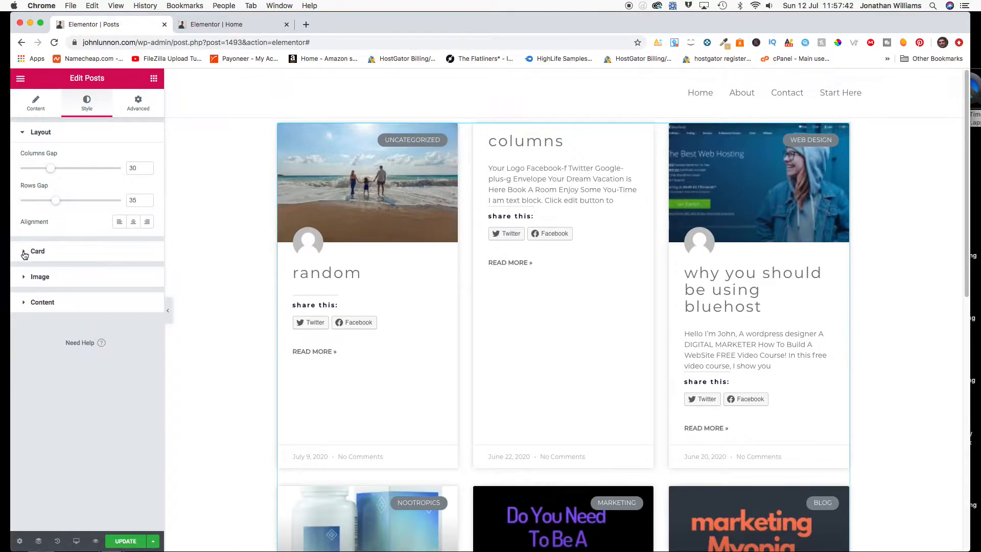
click(24, 253)
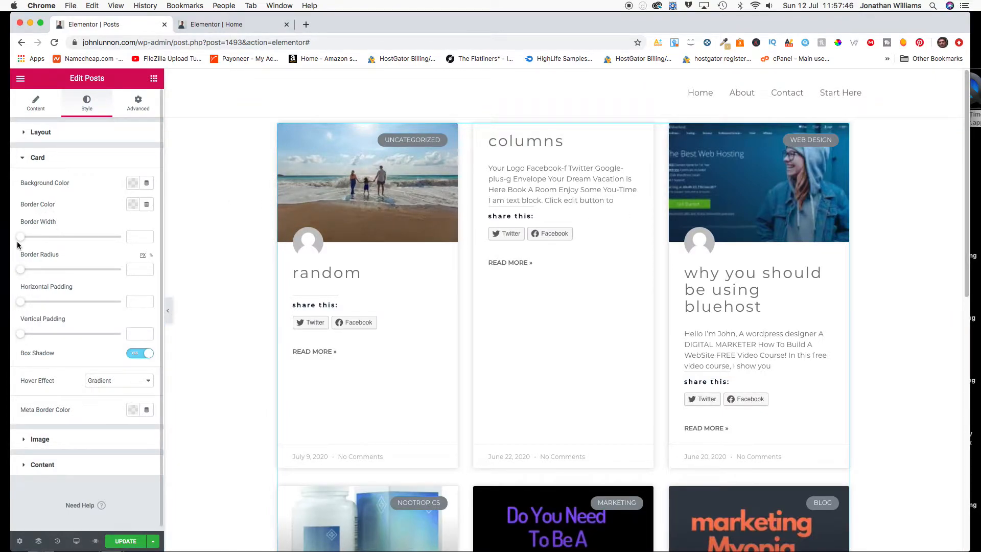
drag(20, 238, 60, 239)
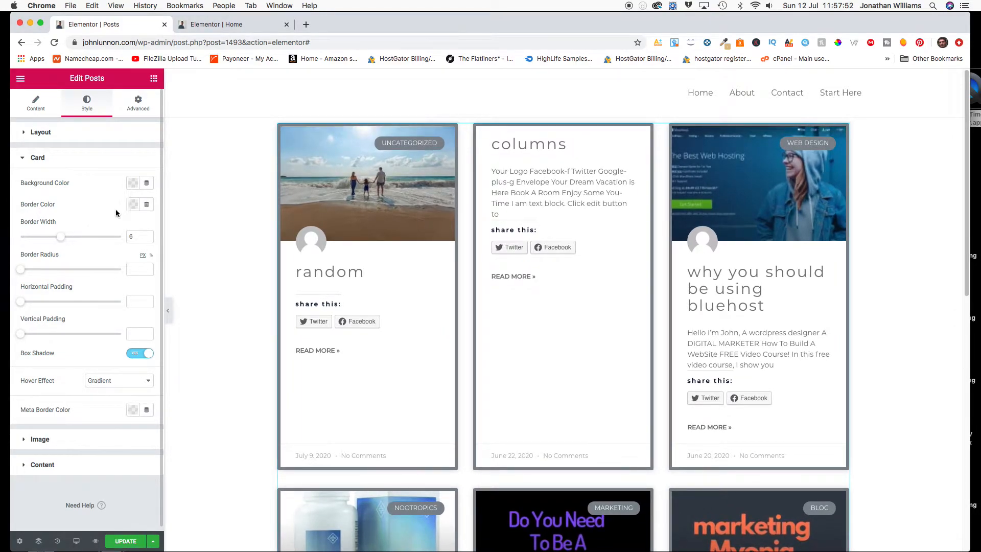
click(133, 205)
click(151, 229)
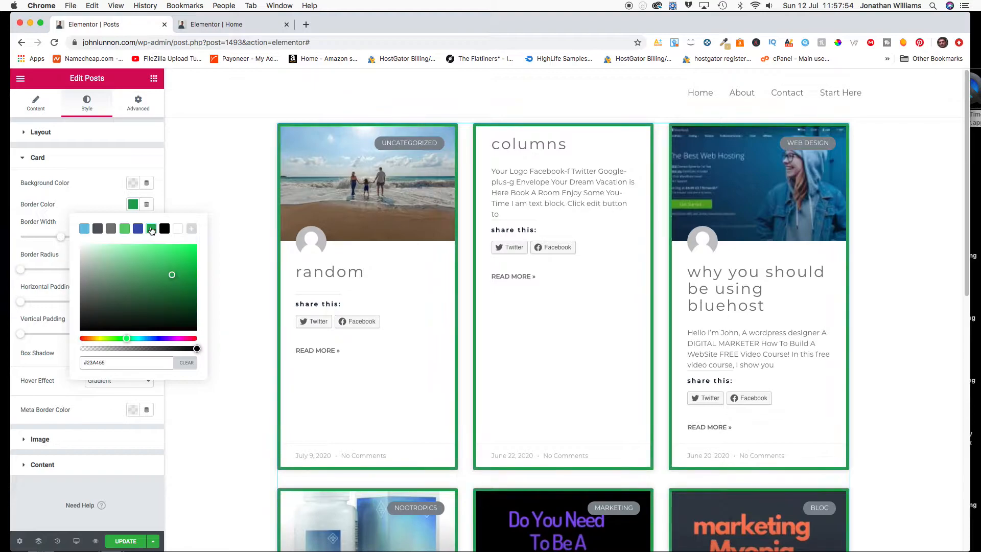
click(138, 228)
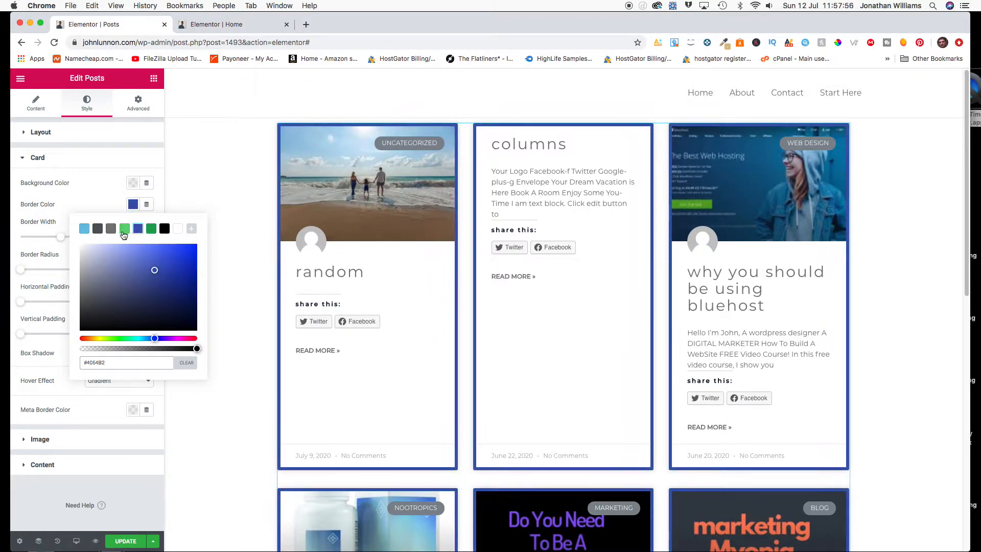
click(177, 229)
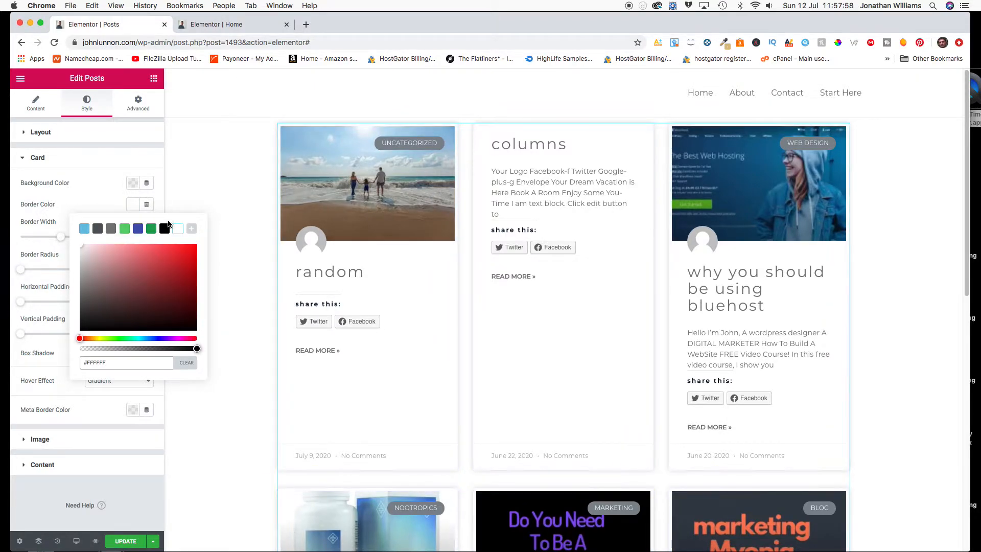
Set the cards' border width and border radius both to 0.
click(55, 241)
drag(60, 238, 20, 237)
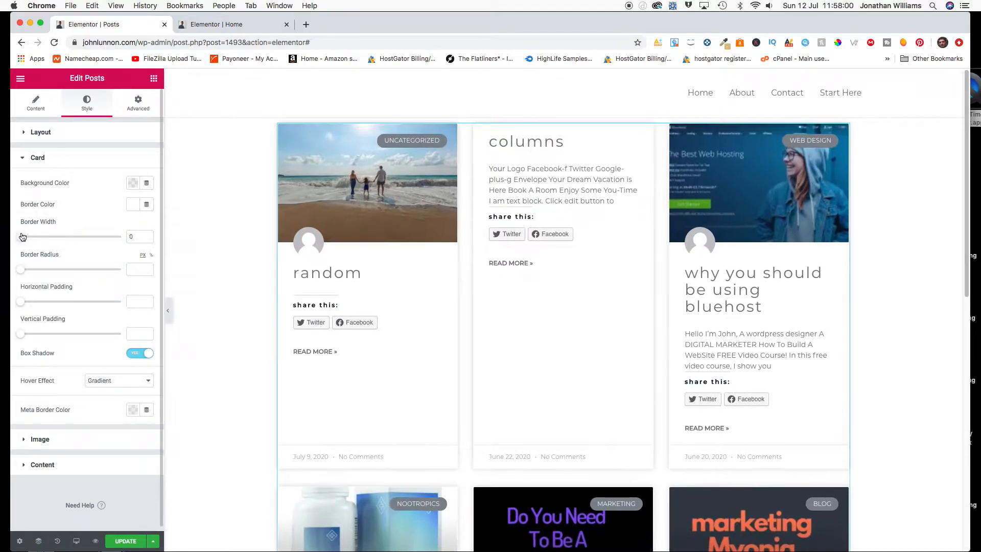
mouse_move(22, 272)
mouse_down()
mouse_move(65, 274)
mouse_move(20, 271)
mouse_up()
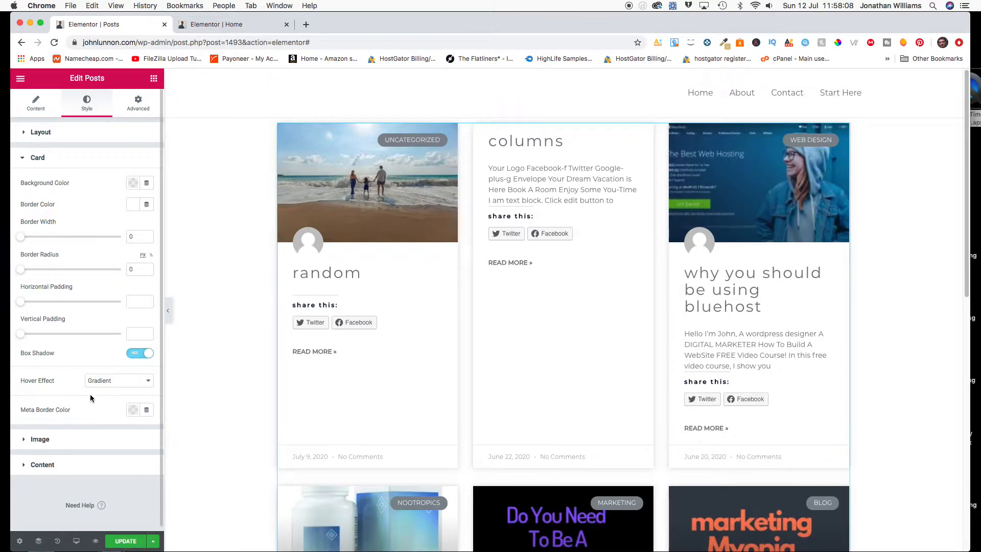
Set the category badge background to green #23A455, after trying blue #4054B2, light green #61CE70 and light blue #6EC1E4.
click(24, 440)
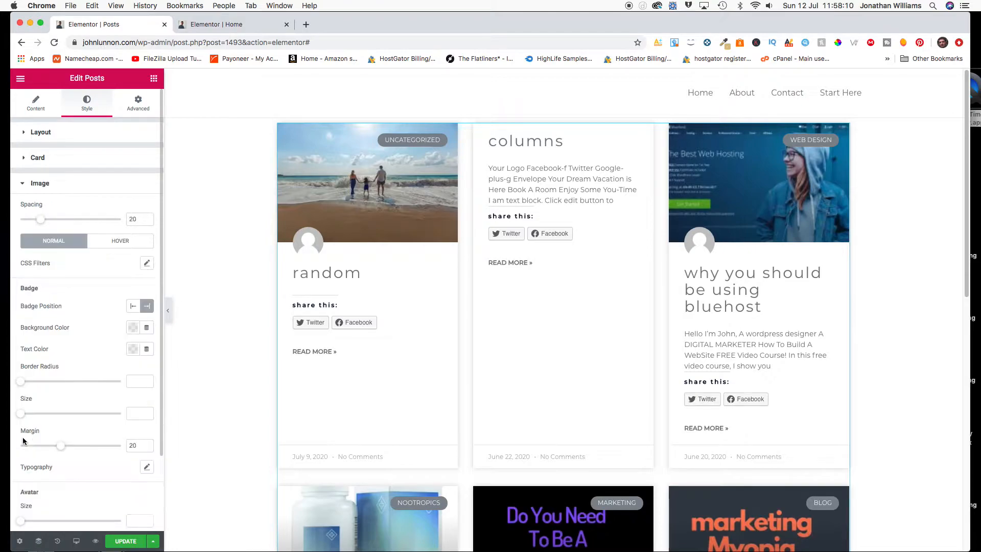
scroll(113, 307, down, 1)
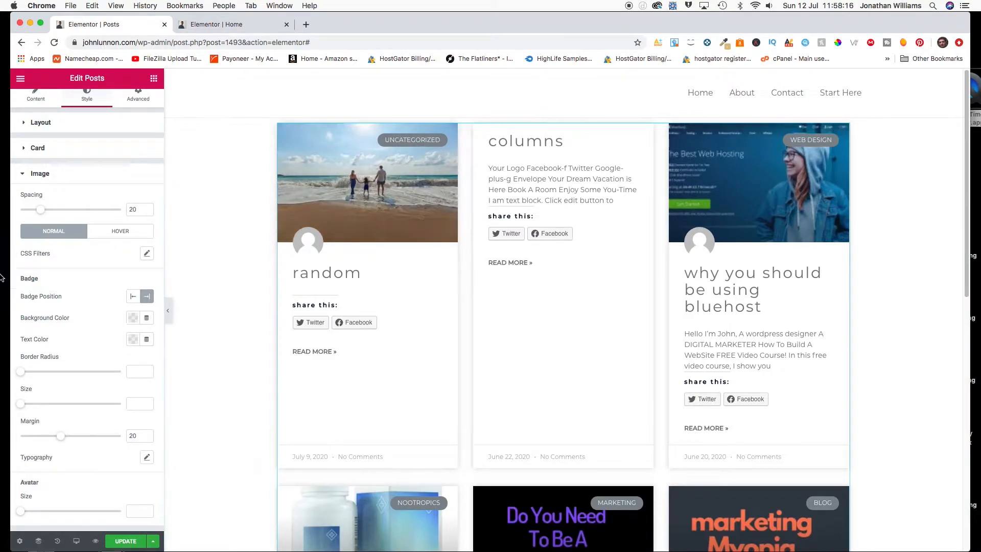
click(134, 319)
click(151, 342)
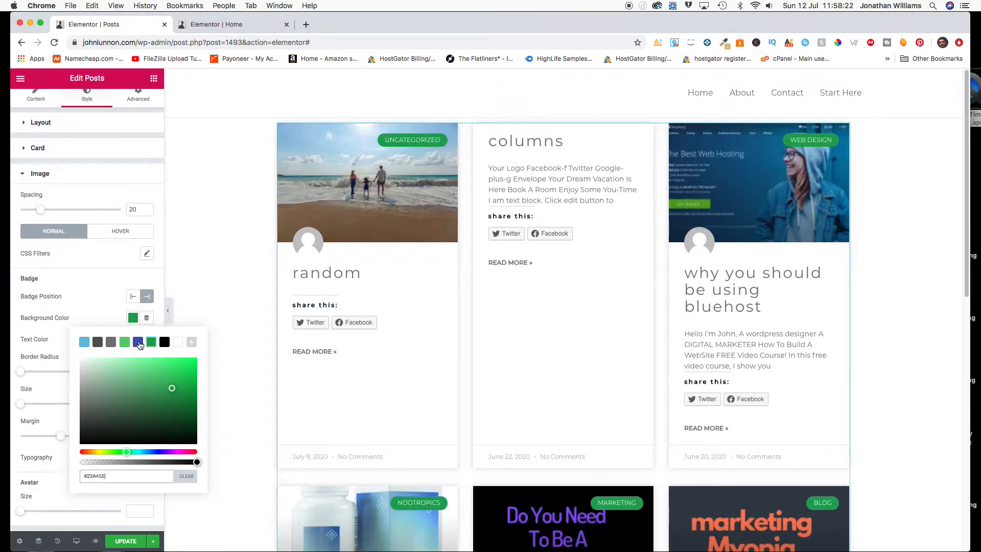
click(138, 342)
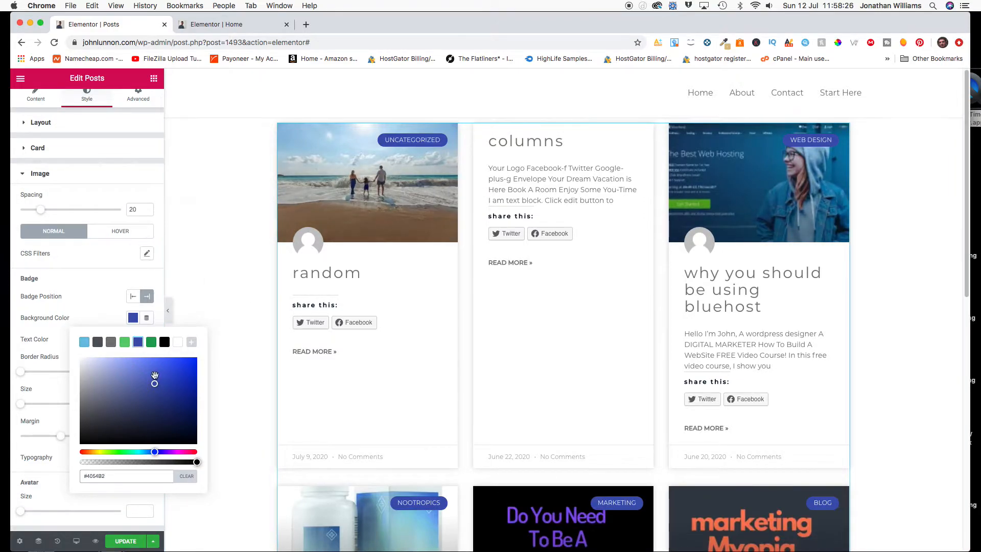
click(126, 342)
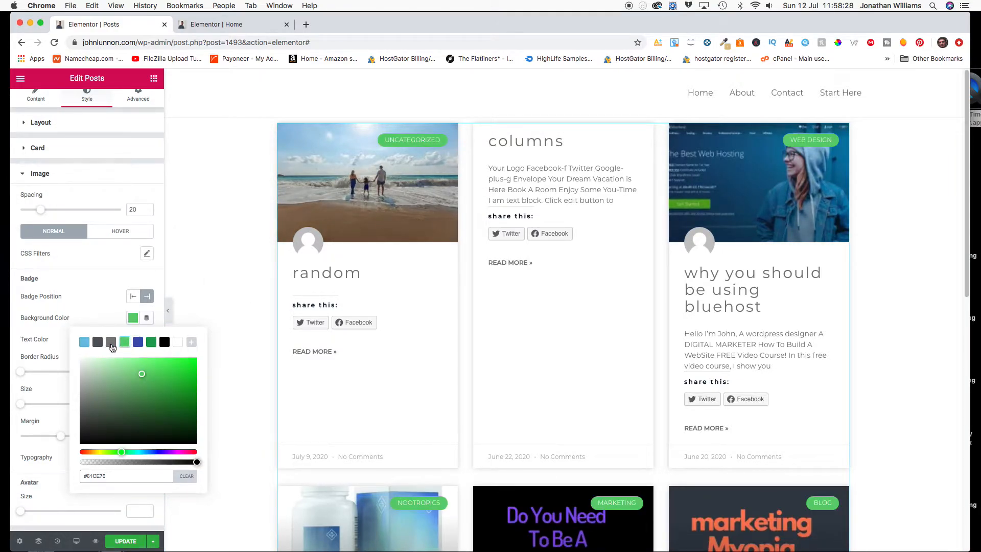
click(84, 343)
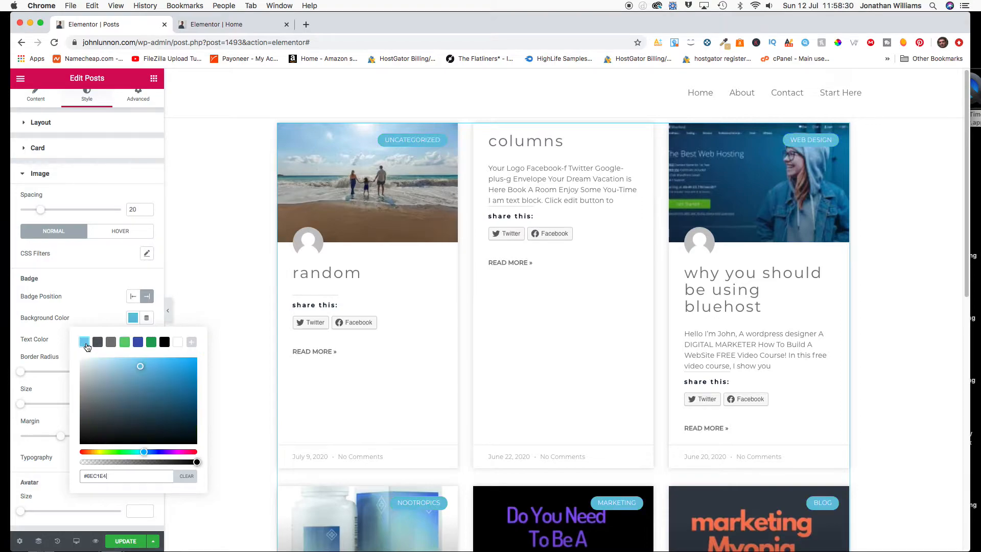
click(152, 342)
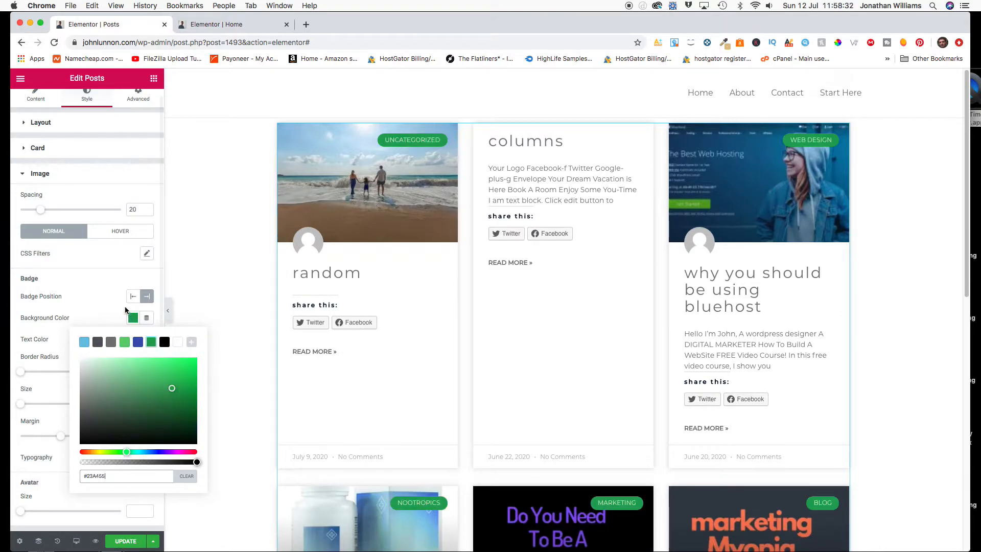
Try blue #4054B2 for the badge text, and set the text color to black #000000.
click(112, 296)
click(131, 341)
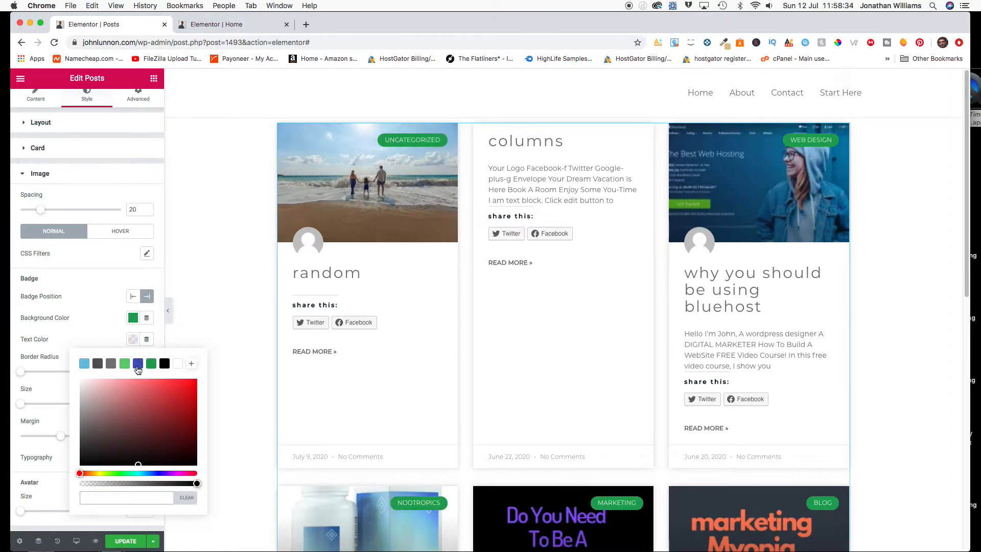
click(138, 363)
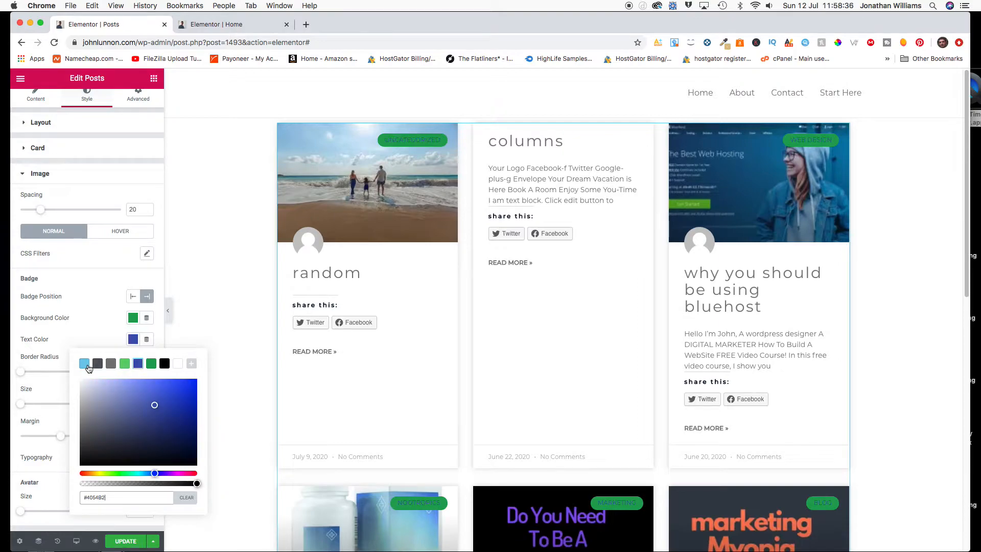
click(163, 364)
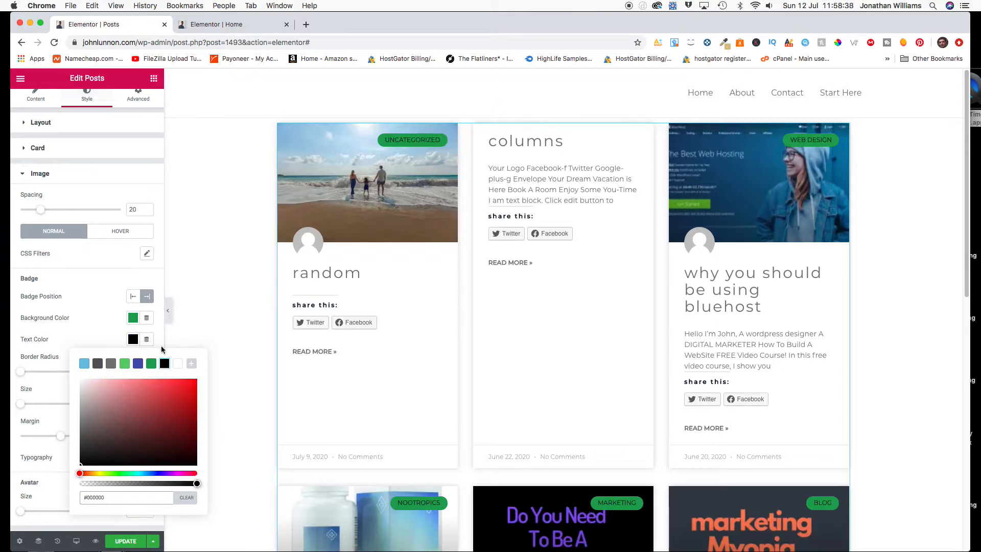
click(108, 324)
Set the badge size to 10 with a border radius of 0, and the avatar size to 30.
scroll(96, 367, down, 3)
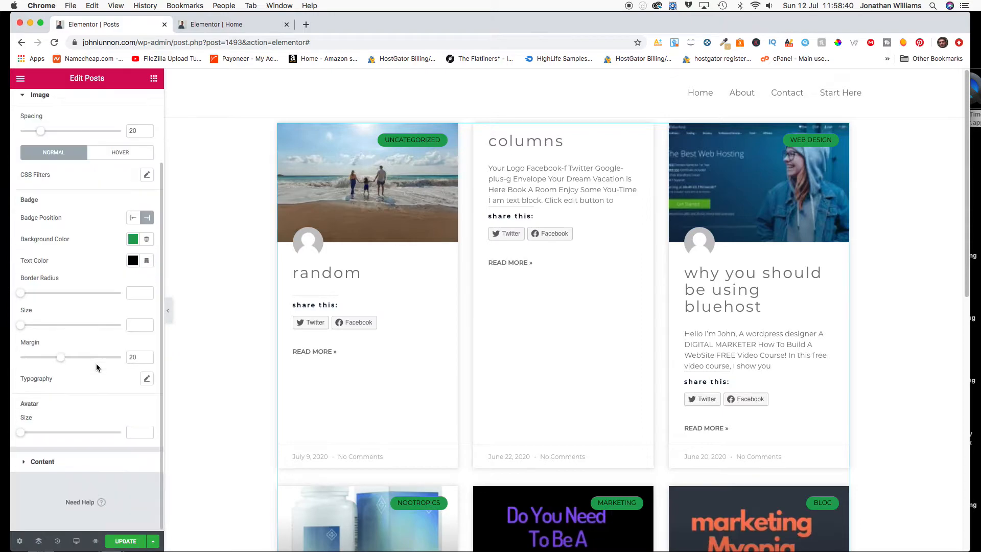
mouse_move(27, 328)
mouse_down()
mouse_move(50, 329)
mouse_move(33, 331)
mouse_up()
mouse_move(28, 296)
mouse_down()
mouse_move(54, 300)
mouse_move(19, 301)
mouse_up()
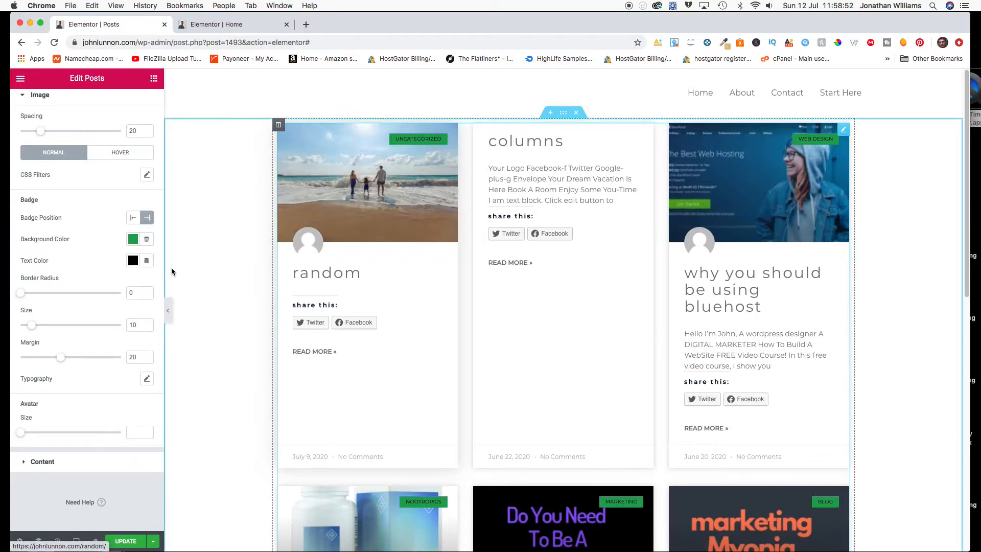
drag(22, 436, 36, 435)
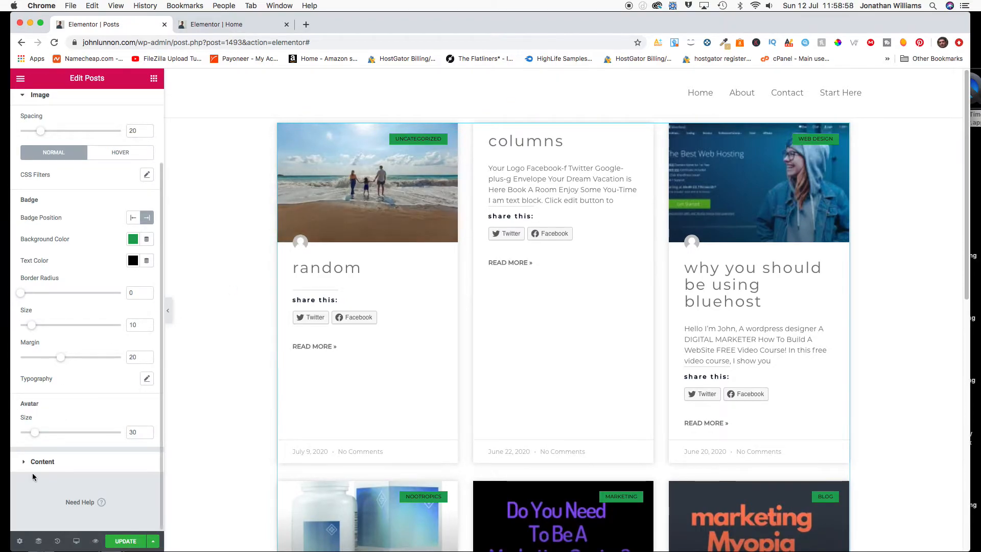
Set the post title color to green #23A455, then fine-tune it to a slightly brighter green.
click(27, 462)
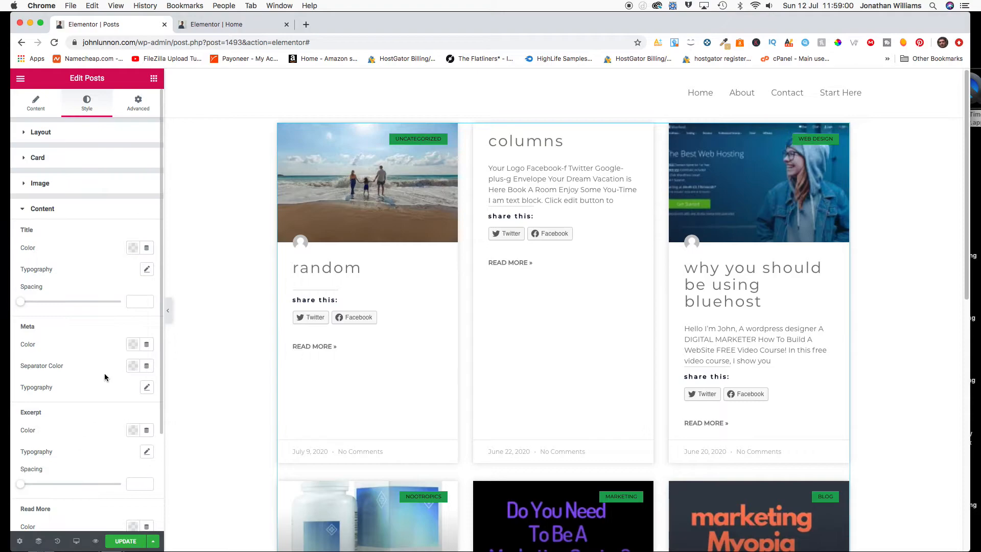
scroll(128, 324, down, 3)
scroll(127, 327, up, 3)
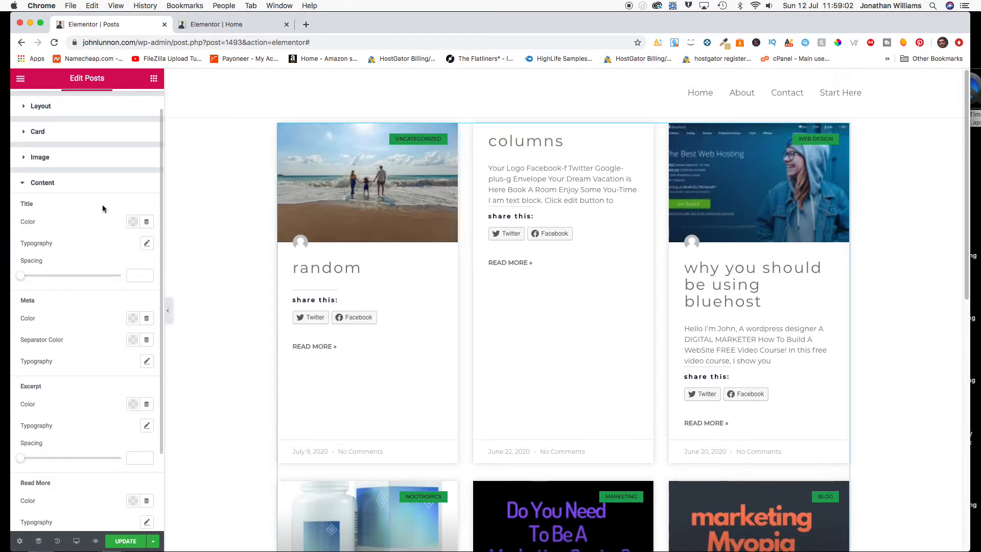
click(133, 221)
click(151, 246)
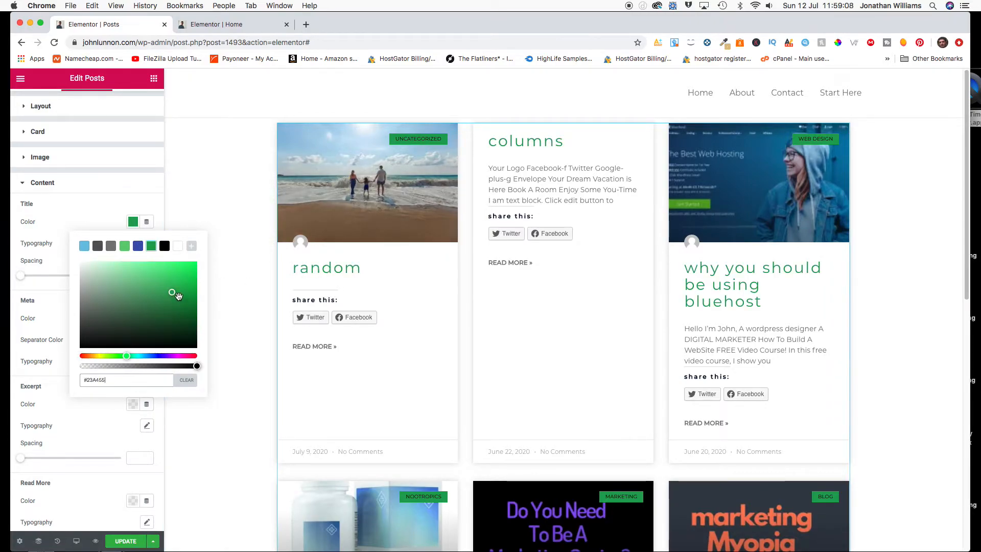
mouse_move(174, 291)
mouse_down()
mouse_move(184, 313)
mouse_move(174, 286)
mouse_up()
click(79, 211)
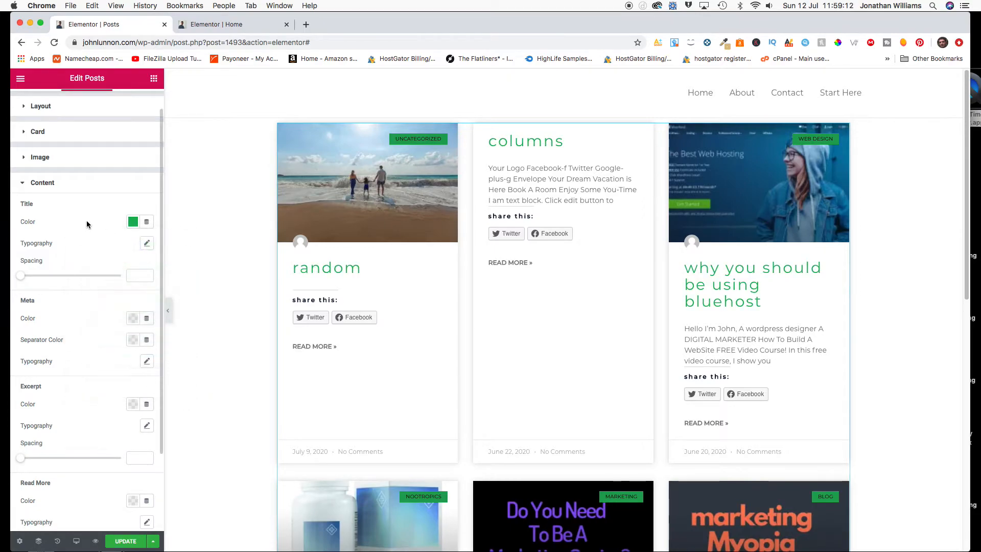
Set the post title font family to Tahoma, after trying Arial.
click(145, 245)
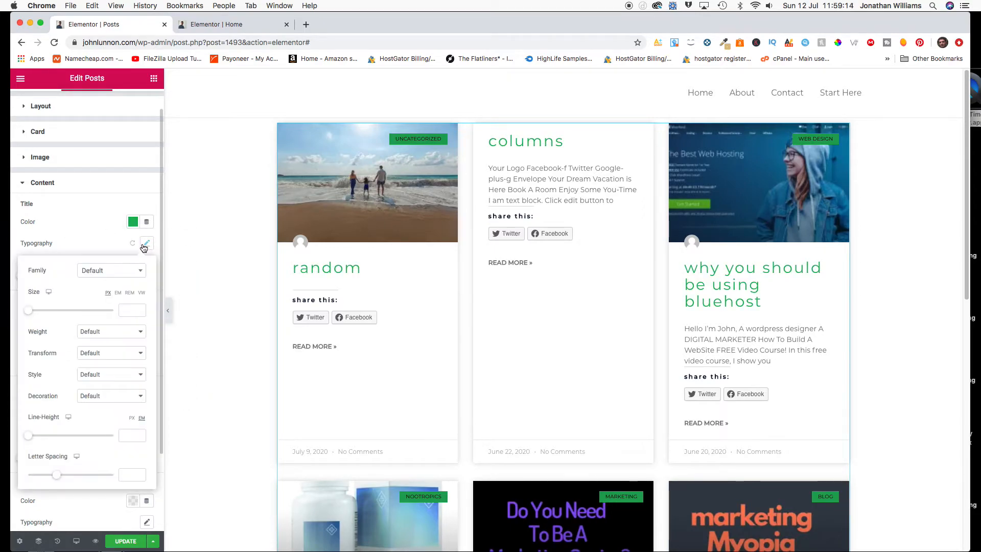
click(131, 274)
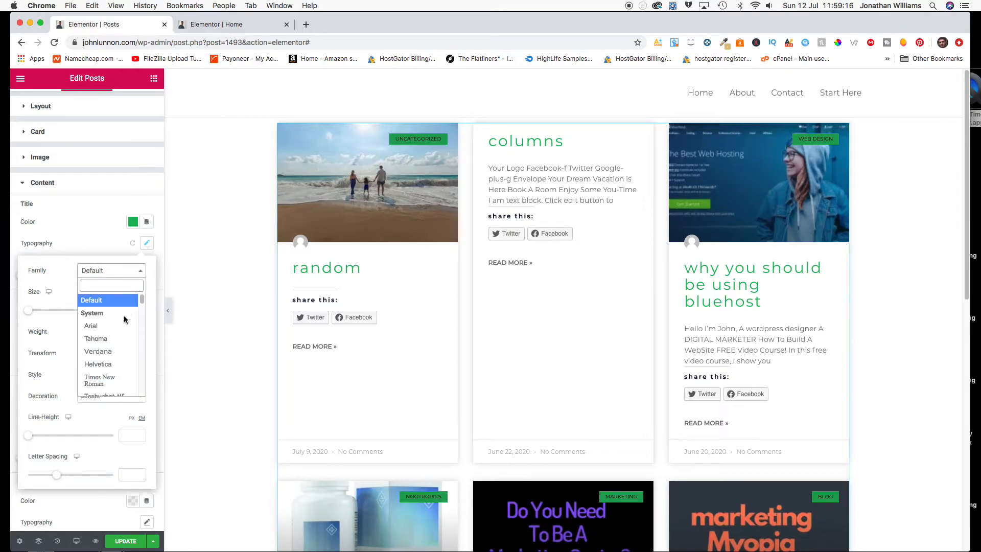
click(113, 327)
click(128, 274)
click(121, 339)
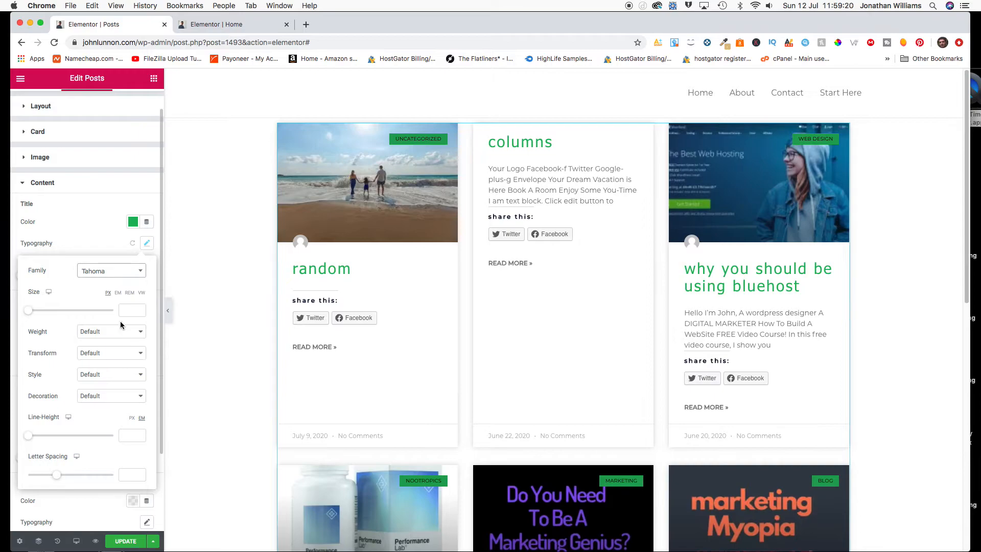
click(103, 242)
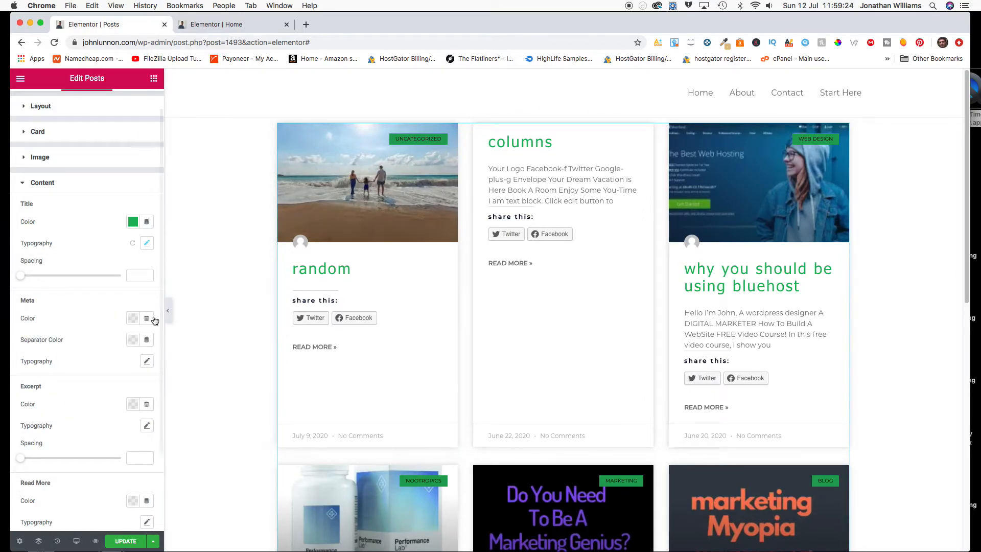
Set the color of the post meta text to blue #4054B2, after trying light green #61CE70.
click(132, 318)
click(137, 344)
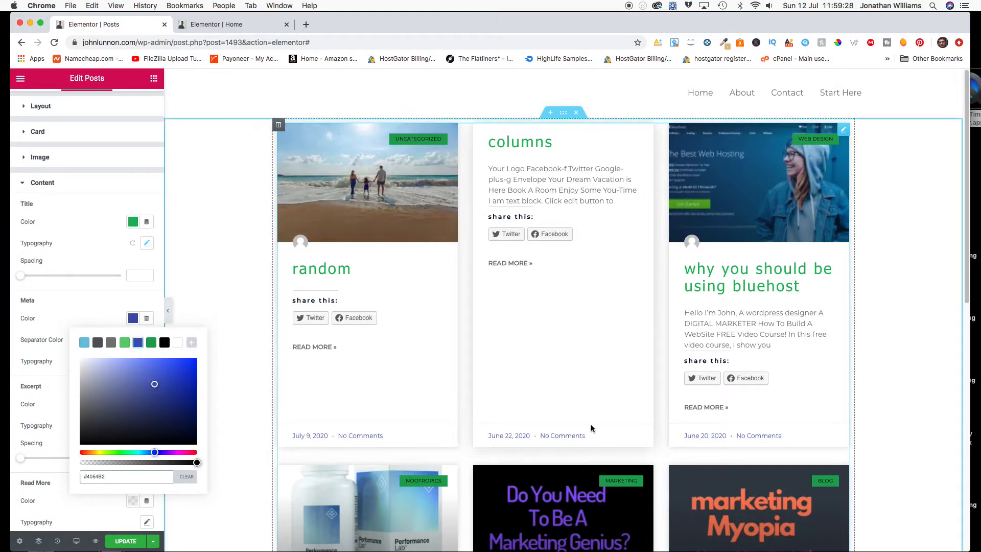
click(125, 342)
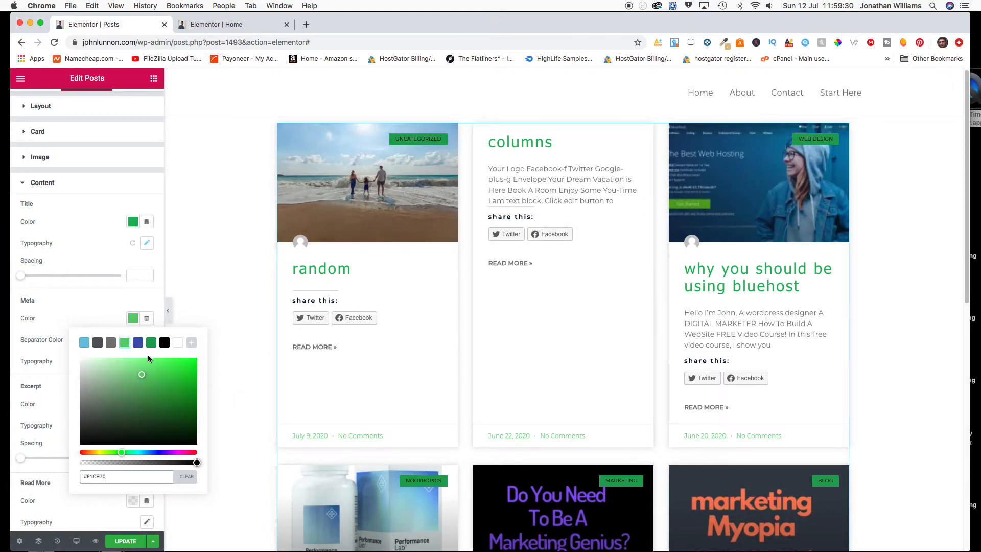
click(138, 343)
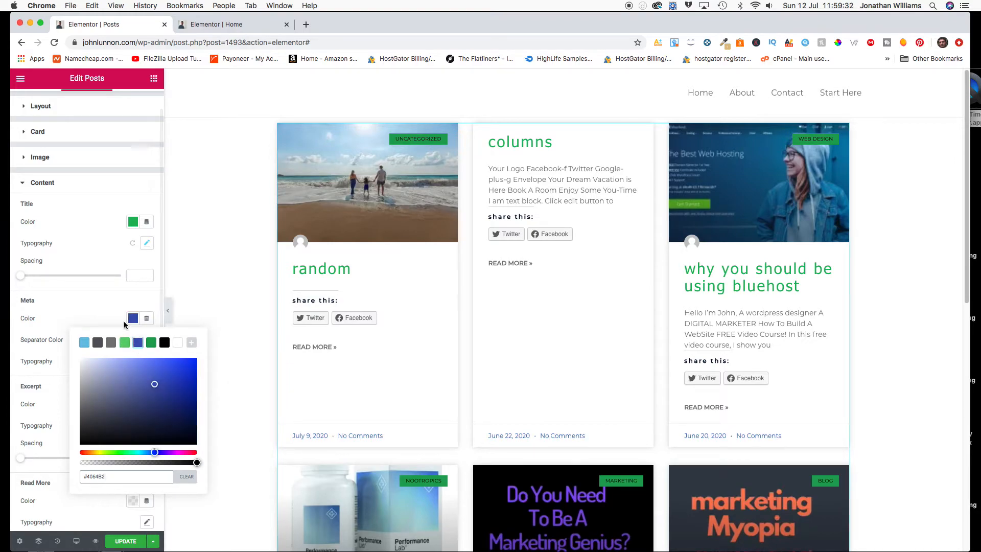
Set the excerpt text color to blue #4054B2, after trying light green #61CE70.
scroll(118, 363, down, 1)
scroll(118, 364, down, 3)
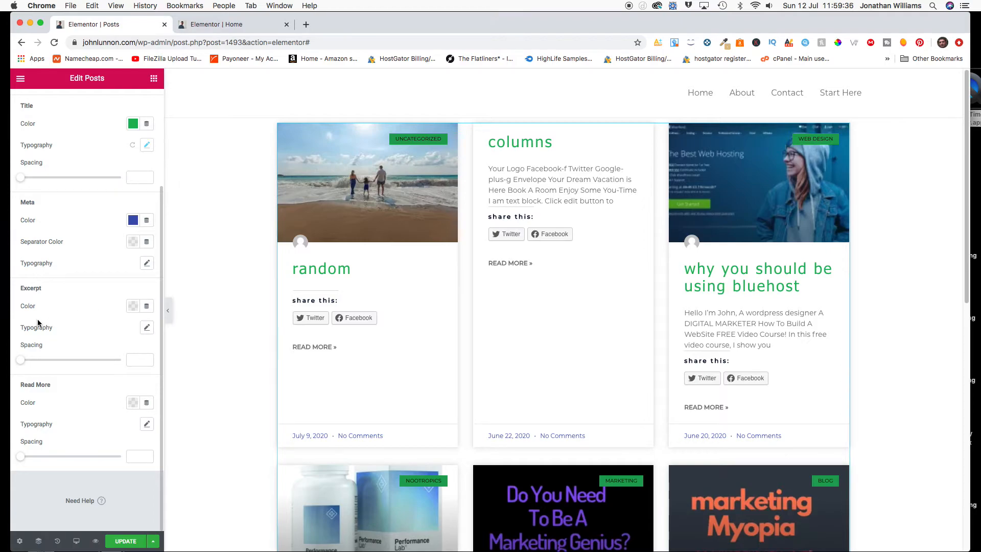
click(133, 306)
click(138, 330)
click(124, 332)
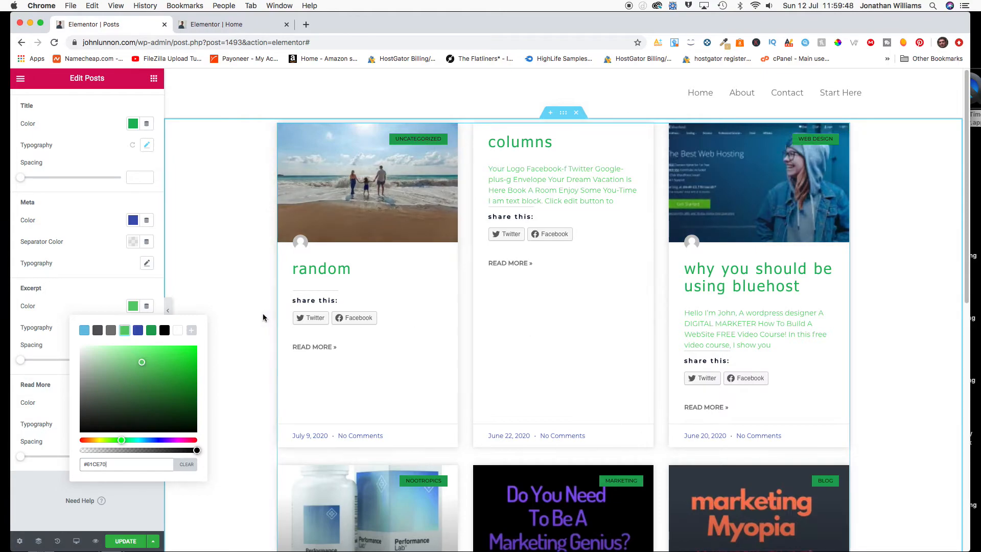
click(138, 331)
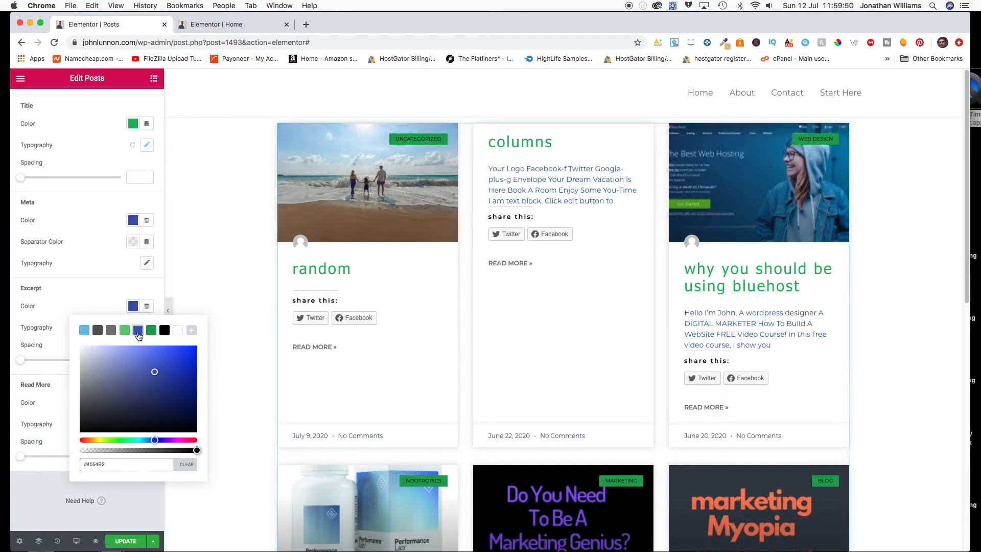
click(81, 284)
Review the restyled post cards down the page and the title, meta, excerpt and Read More style settings.
scroll(354, 357, down, 10)
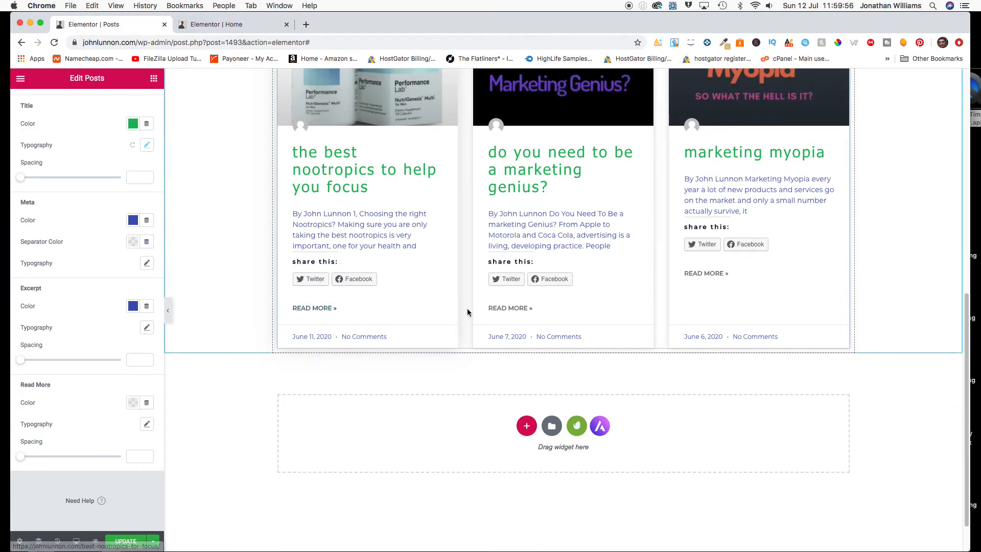
scroll(475, 311, up, 2)
scroll(508, 315, up, 4)
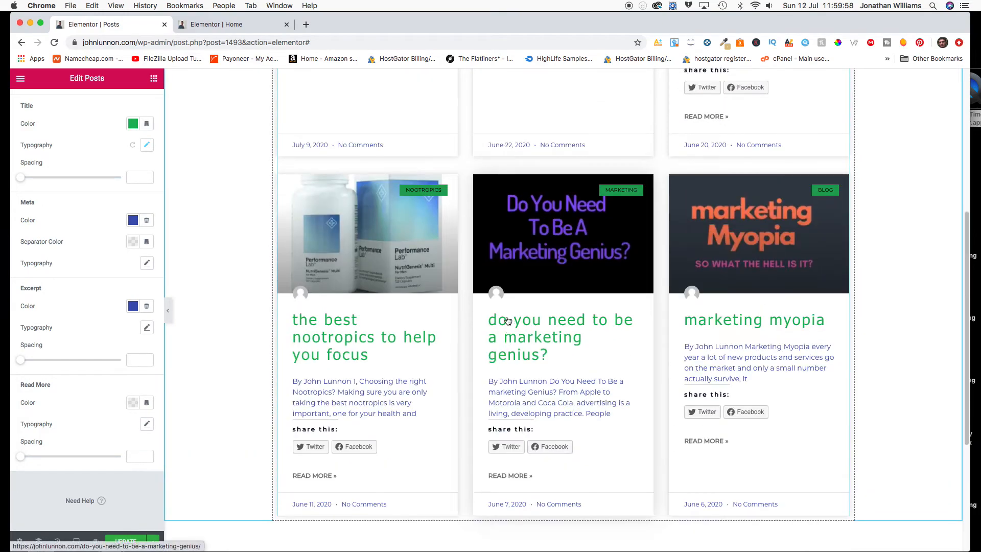
scroll(507, 320, up, 2)
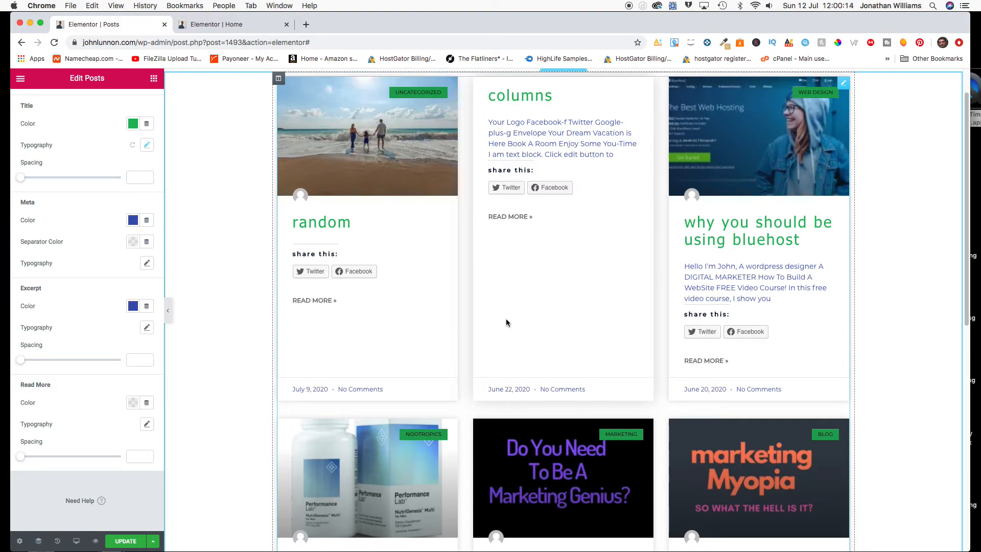
scroll(506, 327, up, 2)
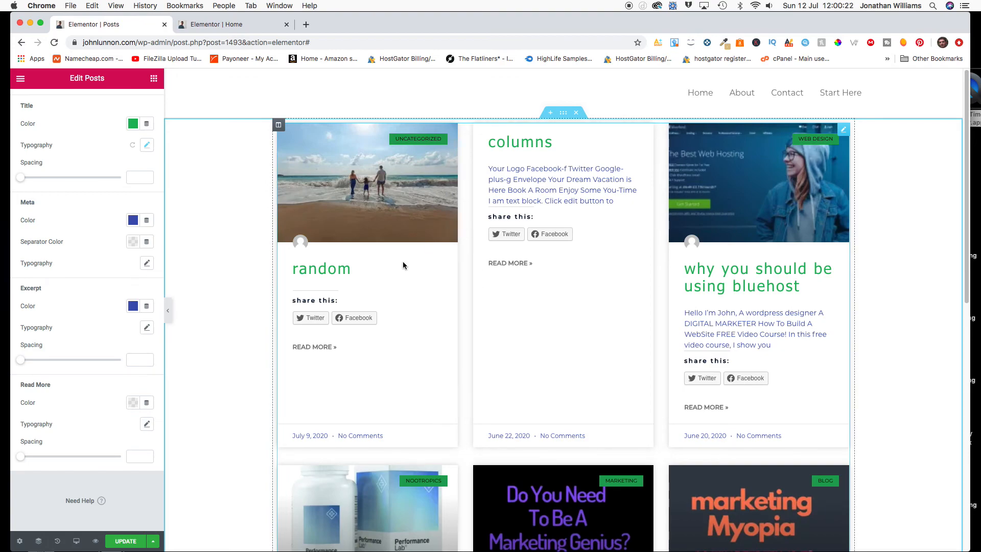
scroll(65, 289, up, 3)
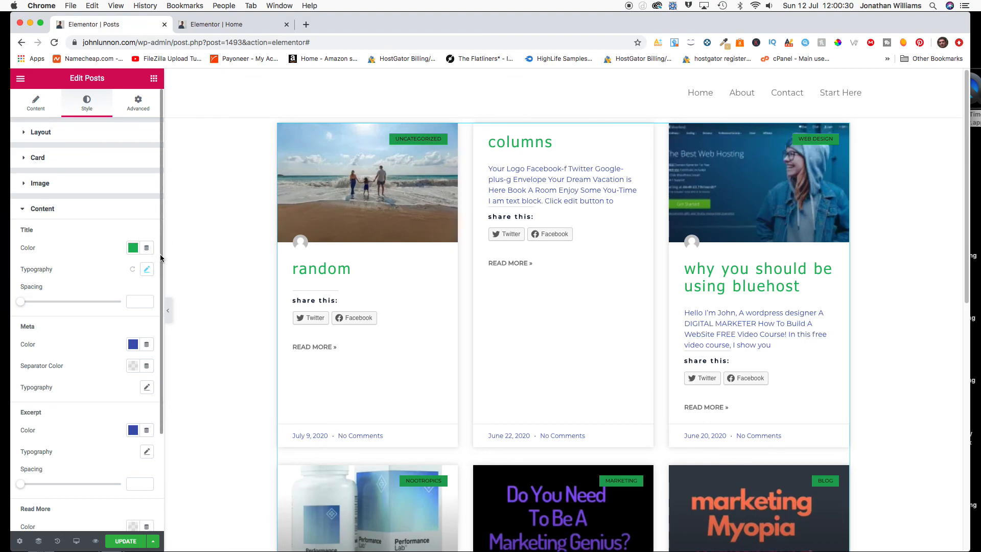
scroll(160, 253, down, 4)
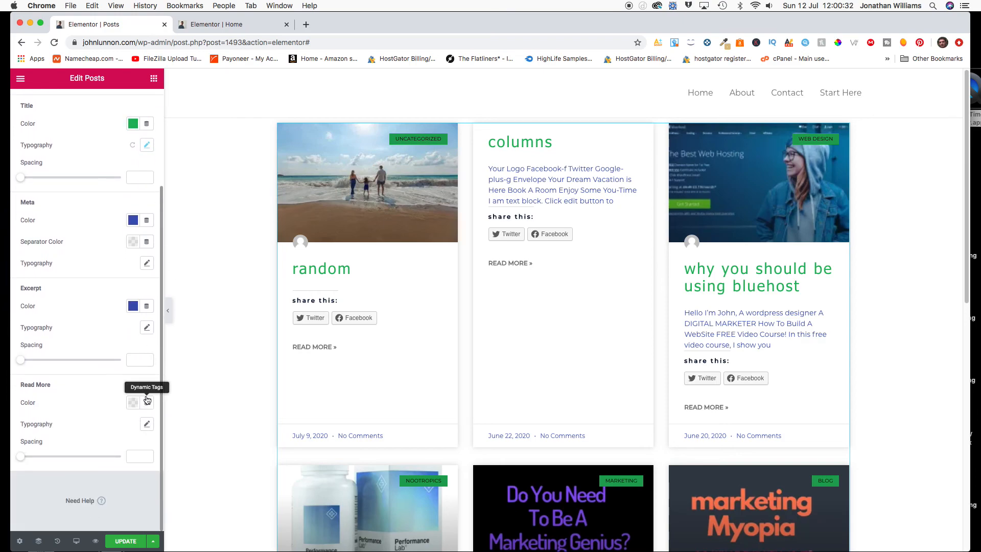
scroll(155, 313, up, 4)
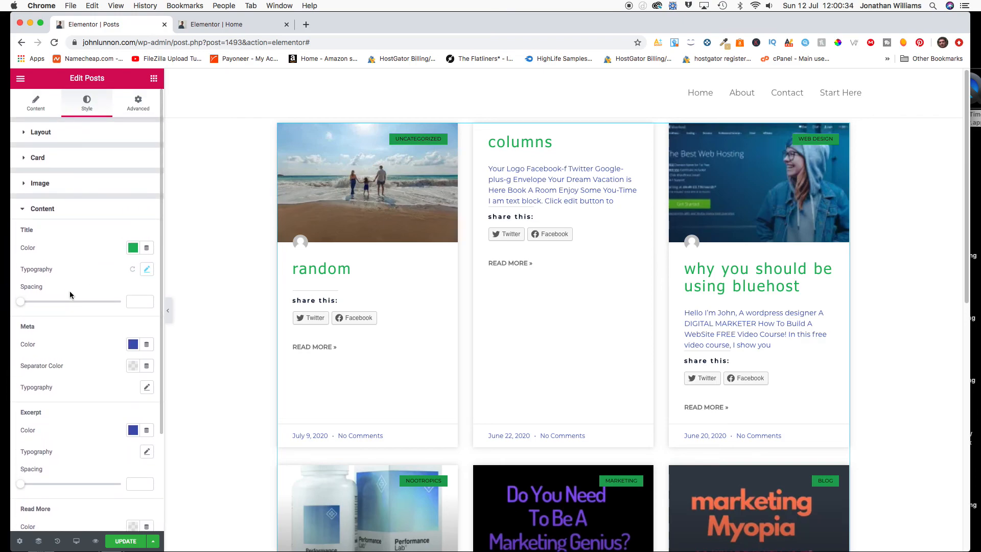
scroll(93, 251, down, 4)
scroll(92, 260, up, 4)
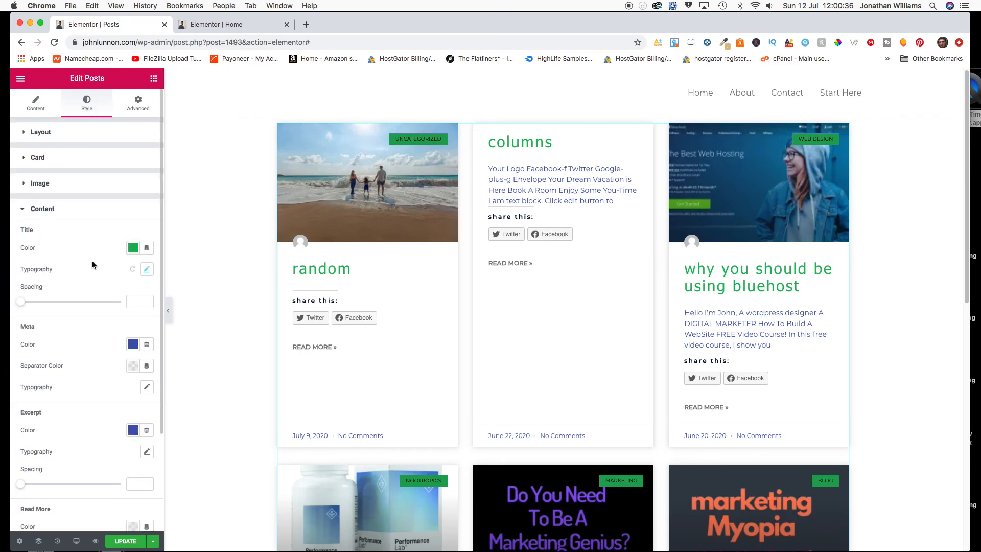